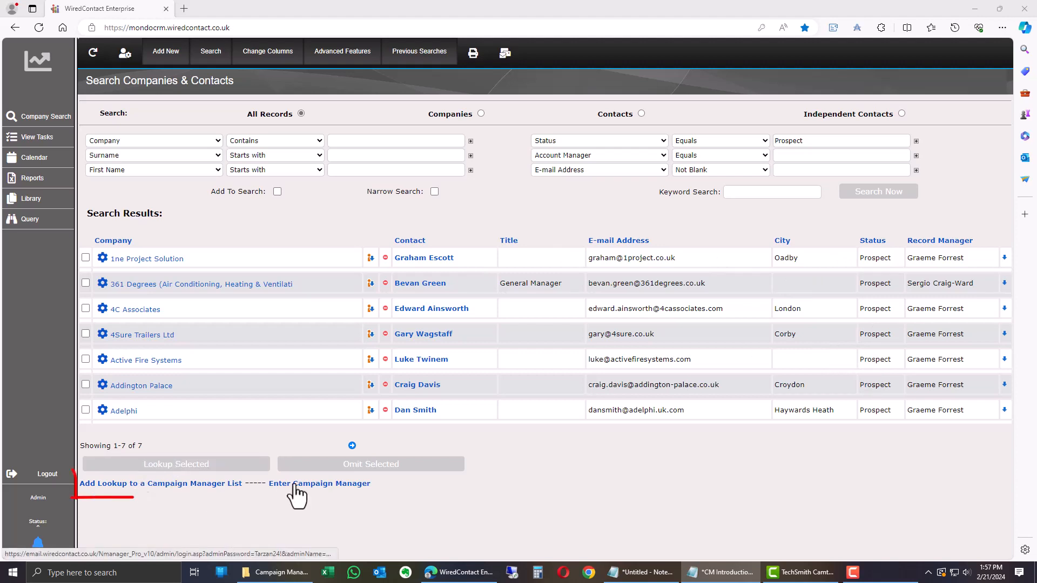
Step: Try to add the lookup to a new mailing list named Campaign Manager Demo List, described as Showing Off Campaign Manager Video
left_click(100, 485)
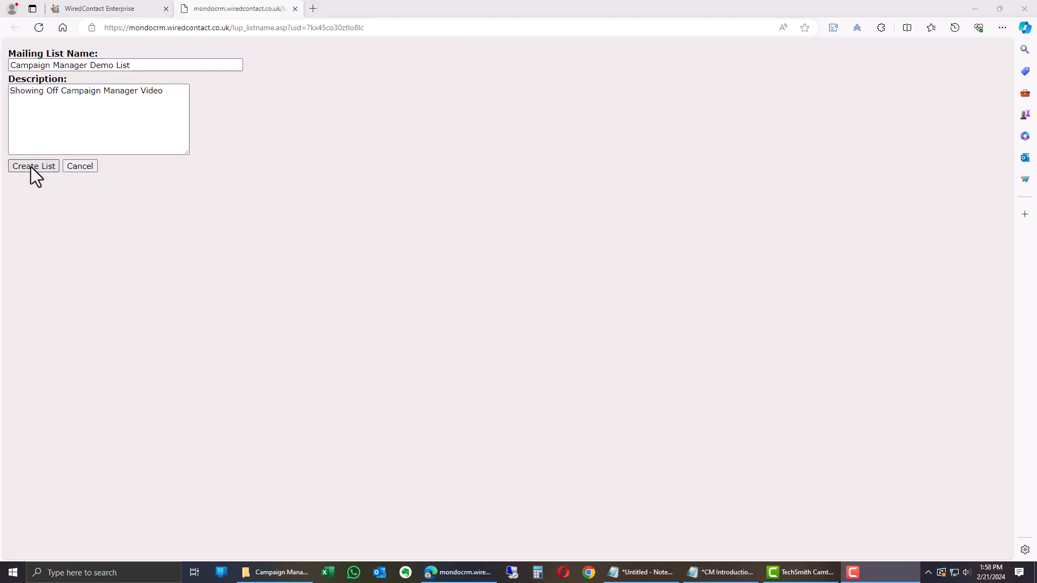
left_click(86, 168)
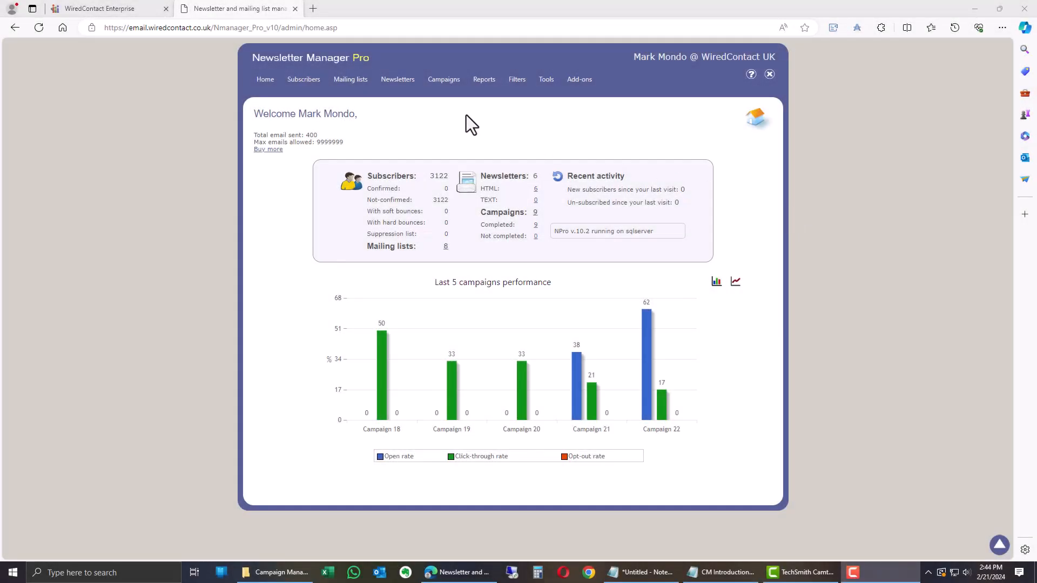
Step: Open the unsent HTML newsletter "Check Out Our Podcast" for editing
mouse_move(400, 83)
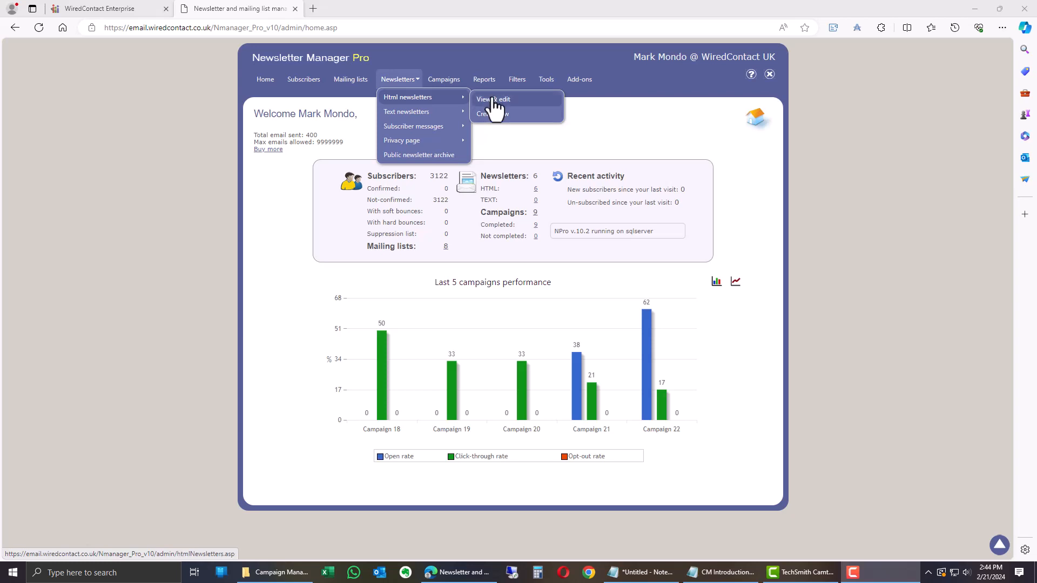
left_click(494, 100)
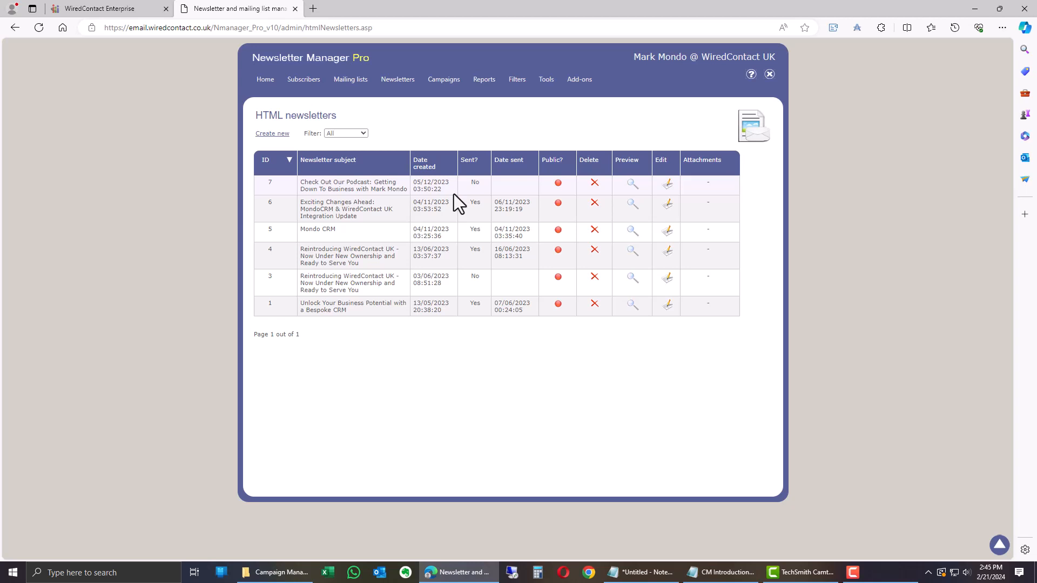
left_click(669, 184)
Step: Examine the newsletter's first-name merge field, attachment option and signature logo
left_click_drag(311, 198, 381, 198)
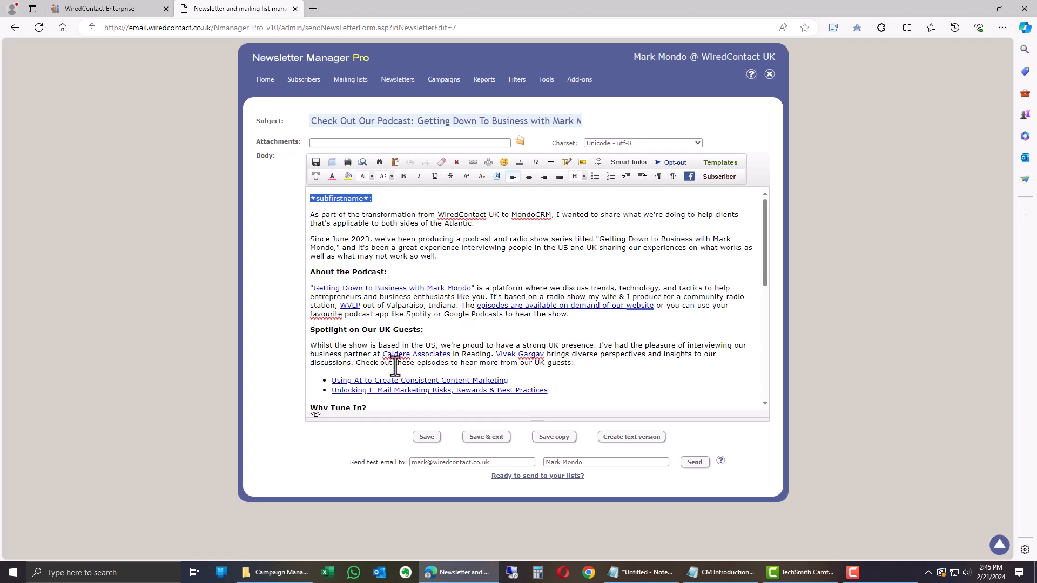
left_click(520, 142)
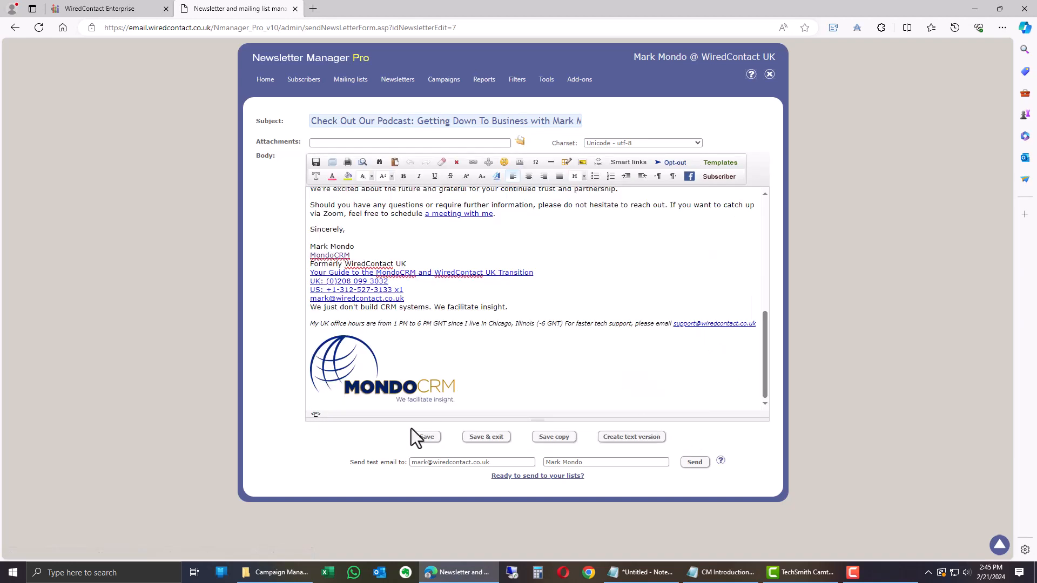
left_click(371, 384)
left_click(609, 235)
scroll(547, 252, "up", 10)
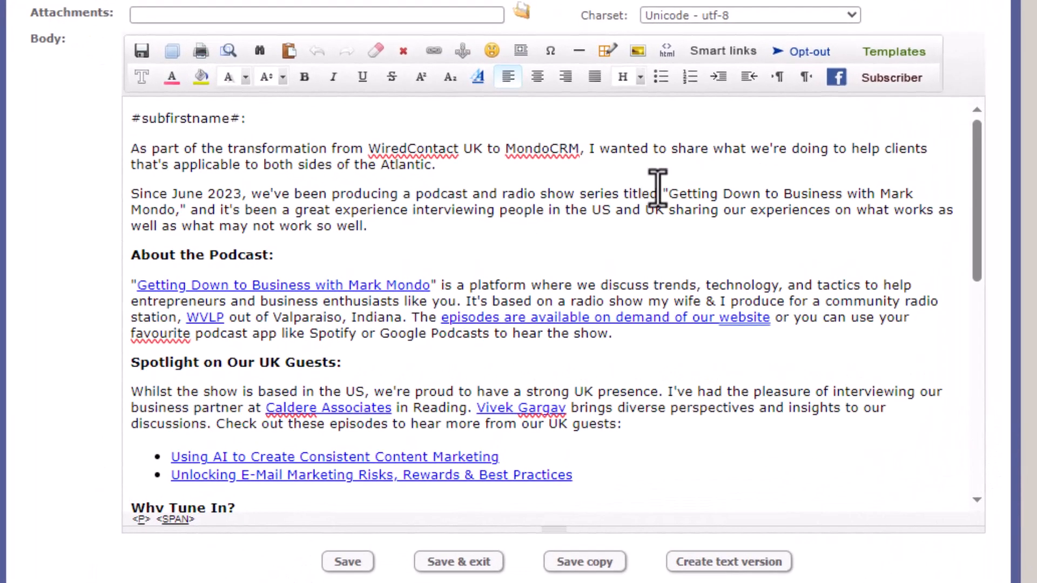
left_click_drag(668, 194, 173, 216)
left_click(427, 198)
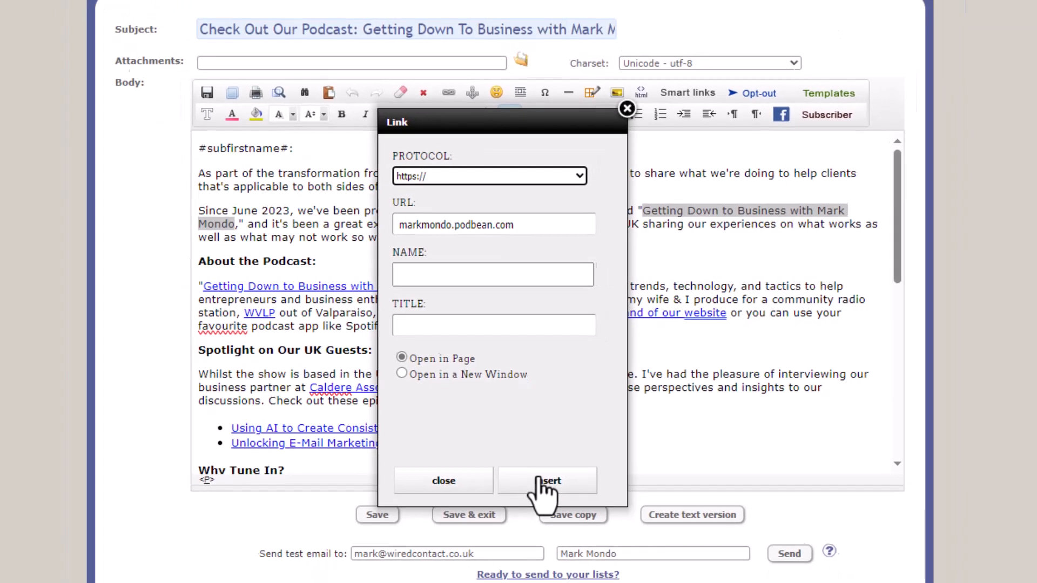
left_click(555, 524)
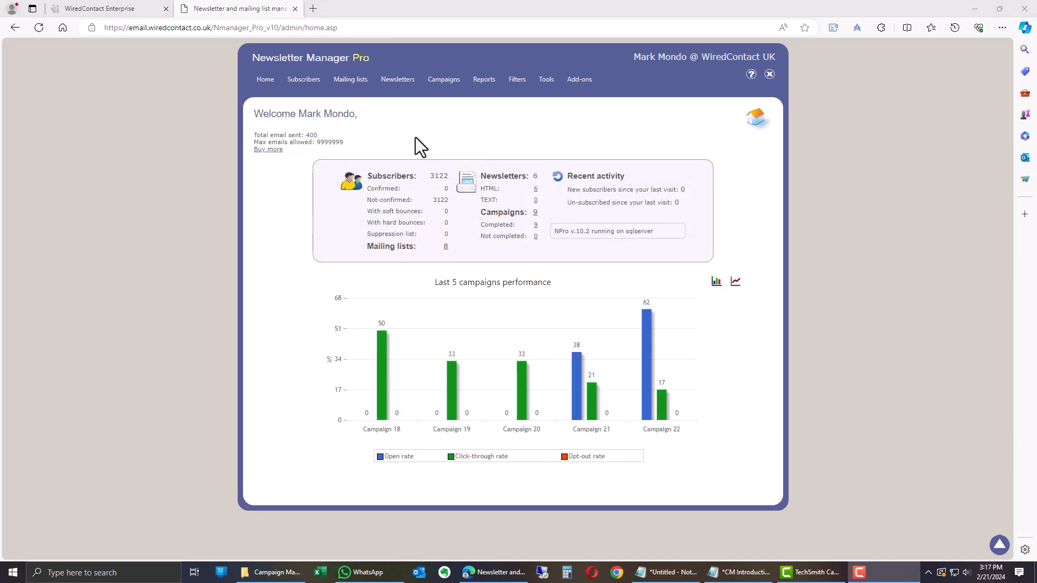
Step: Start a new campaign named UK Podcast Announcement, keeping the default sender settings
mouse_move(441, 82)
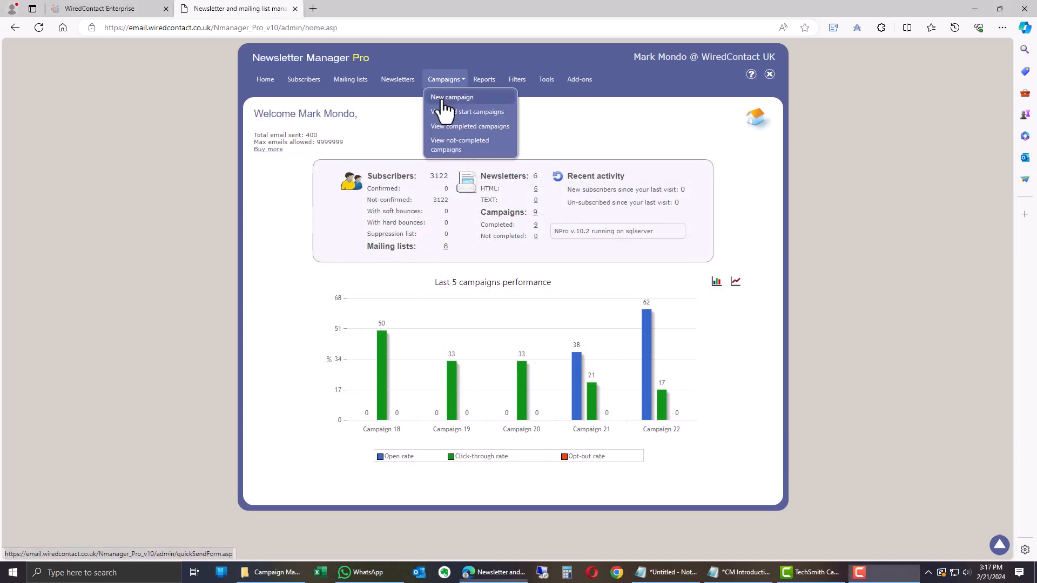
left_click(444, 100)
left_click(475, 149)
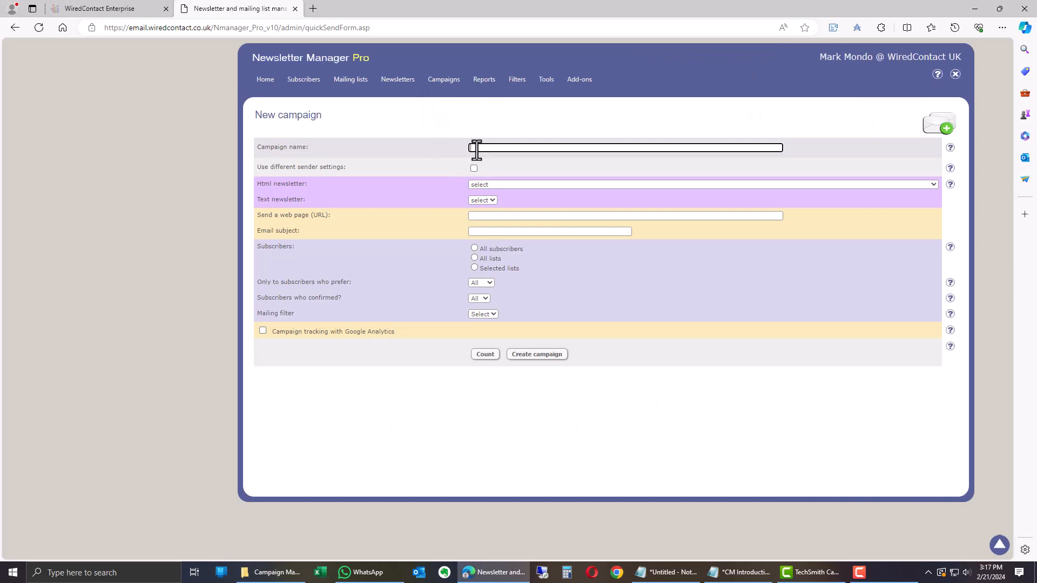
type("UK Podcast Announcement")
left_click(475, 168)
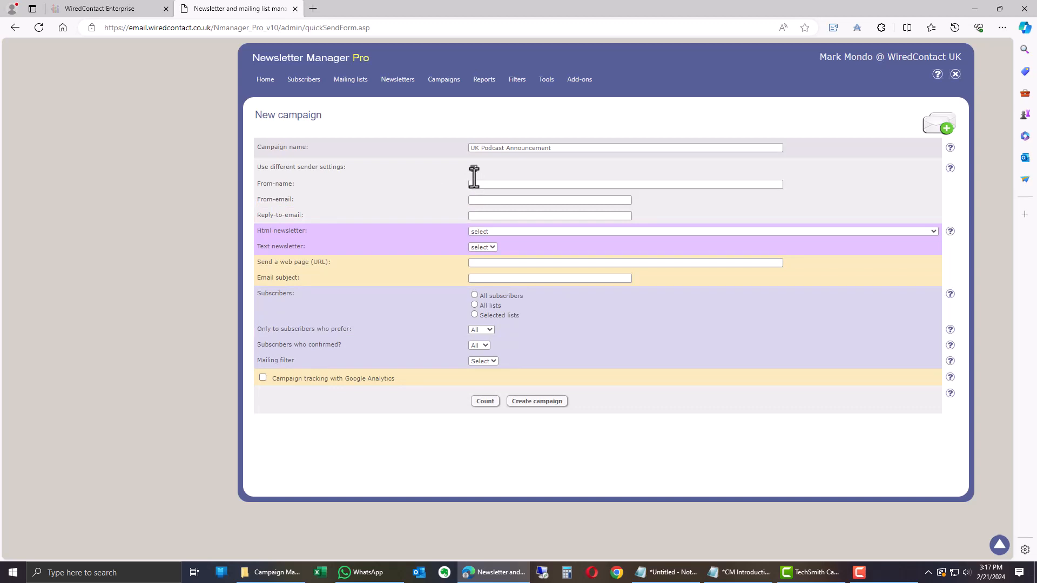
left_click(474, 168)
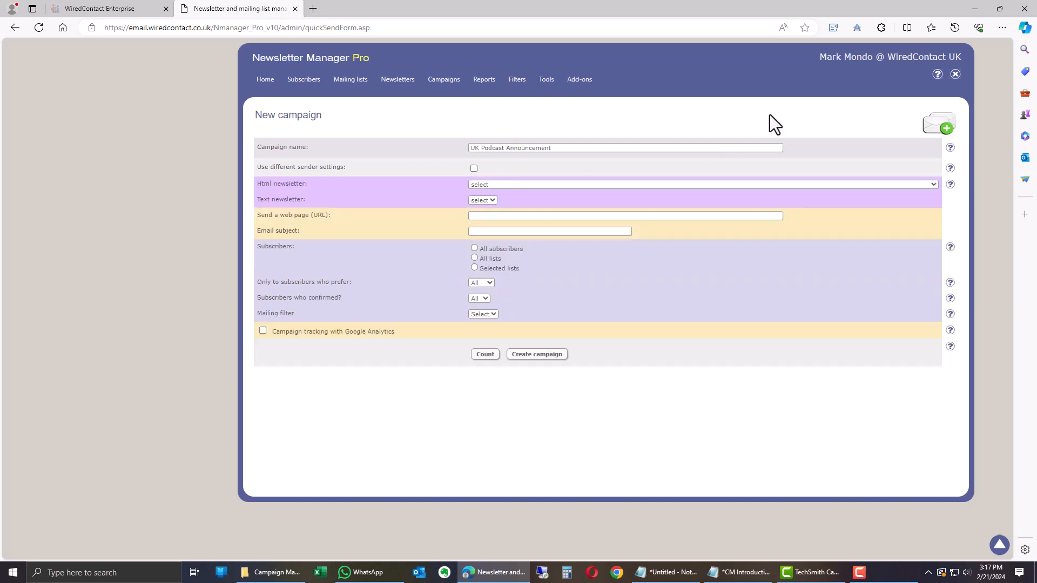
Step: Assign HTML newsletter 7, "Check Out Our Podcast", and only the mailing list MondoCRM UK LTD Branding Update to the campaign
left_click(491, 184)
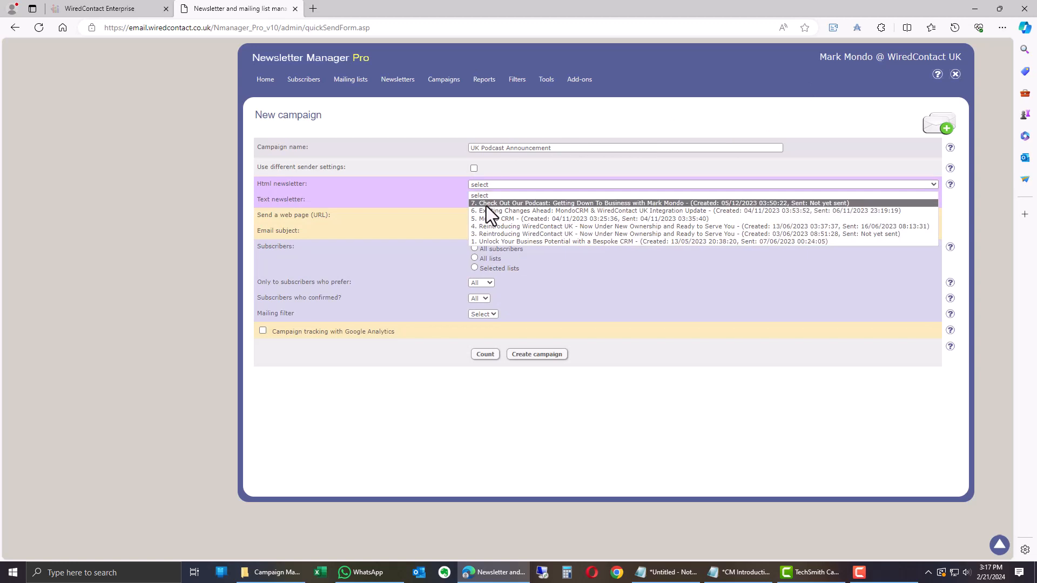
left_click(488, 203)
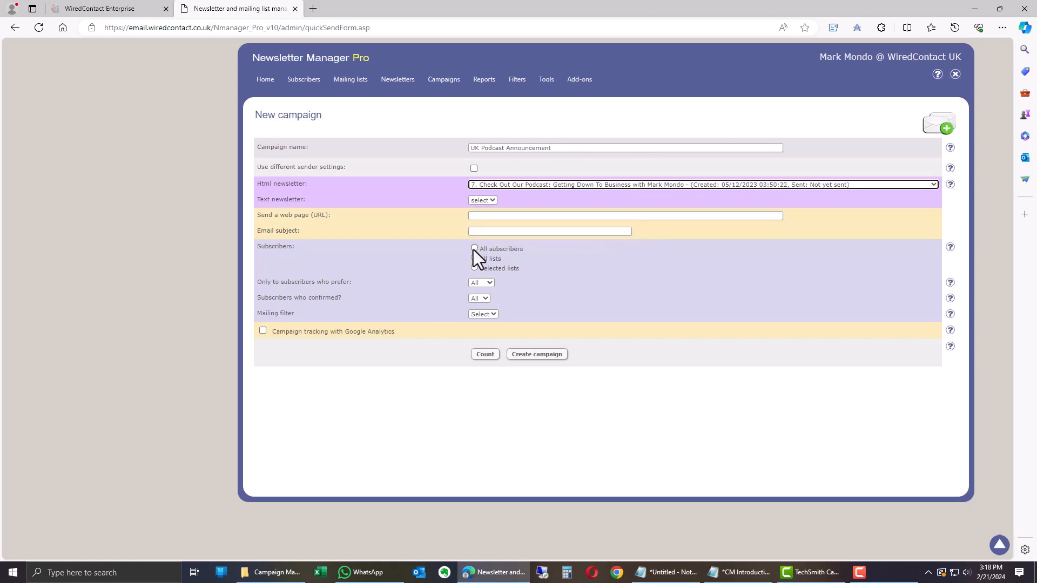
left_click(474, 267)
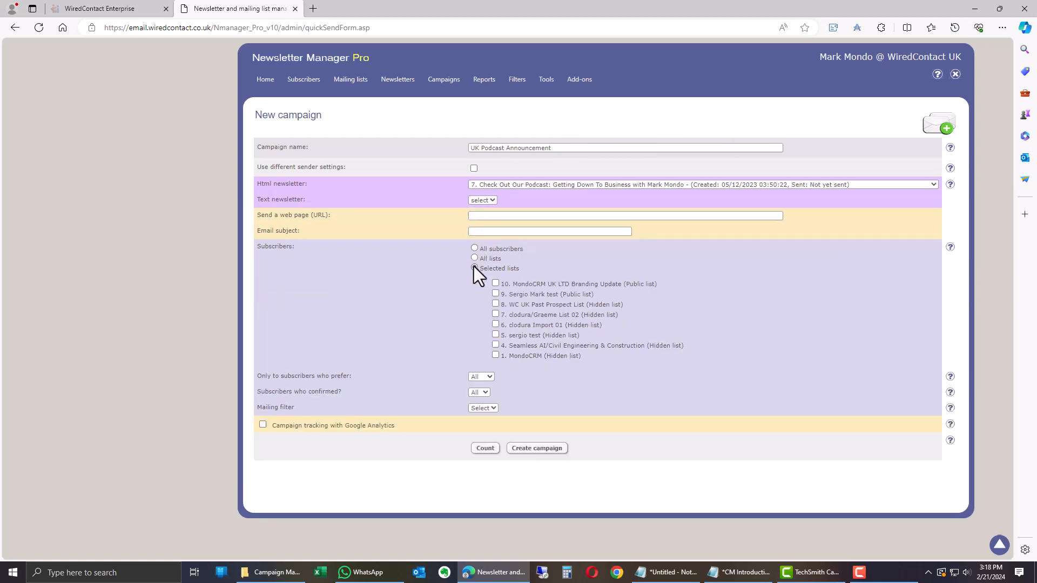
left_click(495, 283)
Step: Create the campaign with Google Analytics tracking left off
left_click(262, 425)
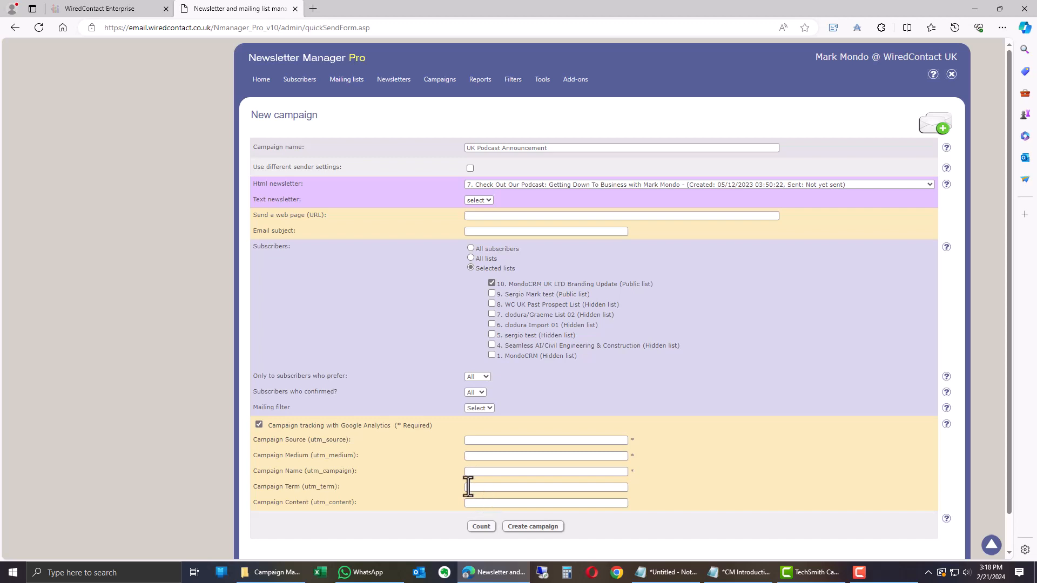
left_click(258, 425)
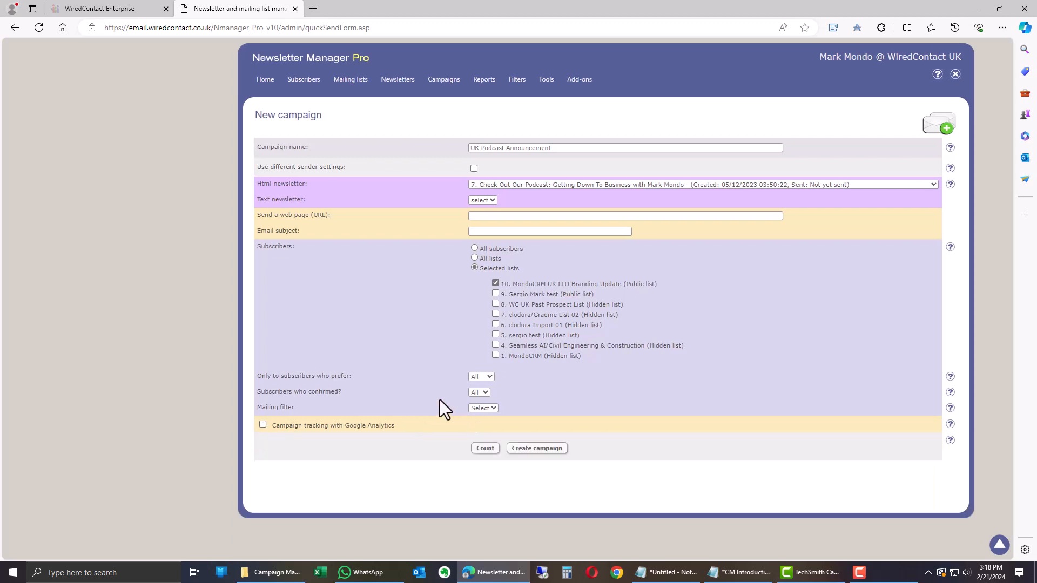
left_click(527, 450)
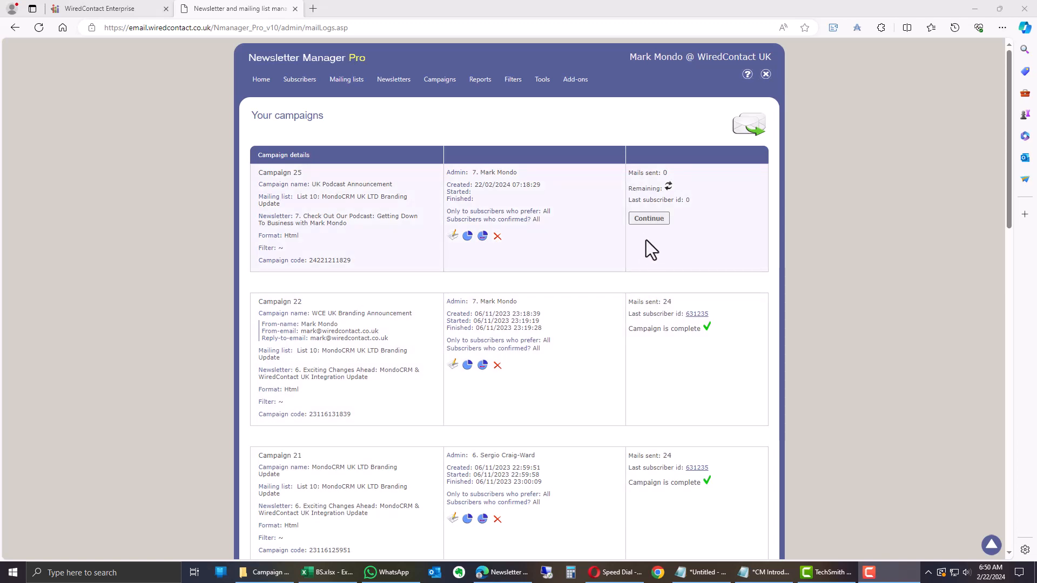
mouse_move(576, 80)
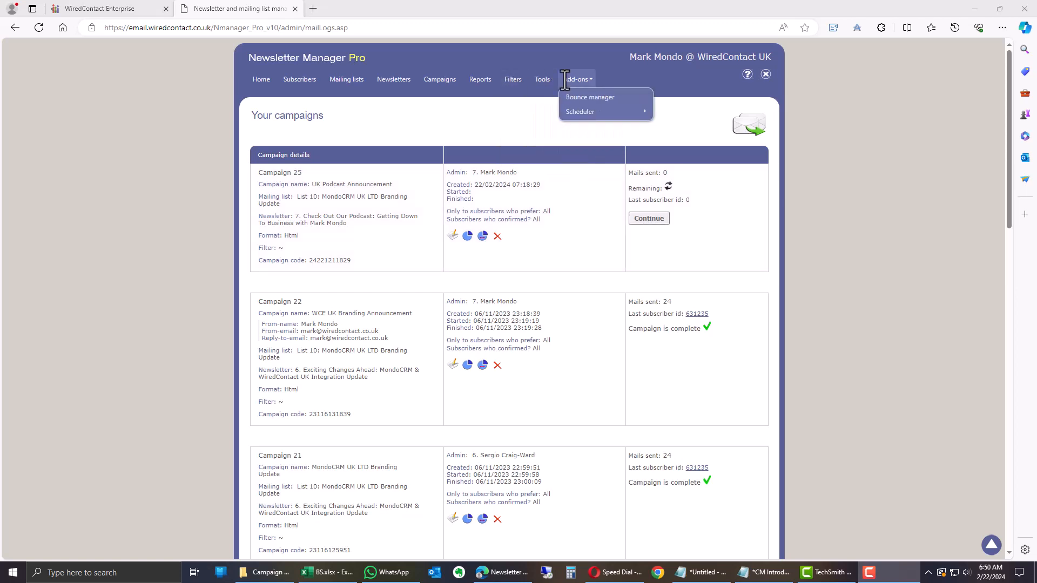
mouse_move(578, 110)
left_click(668, 127)
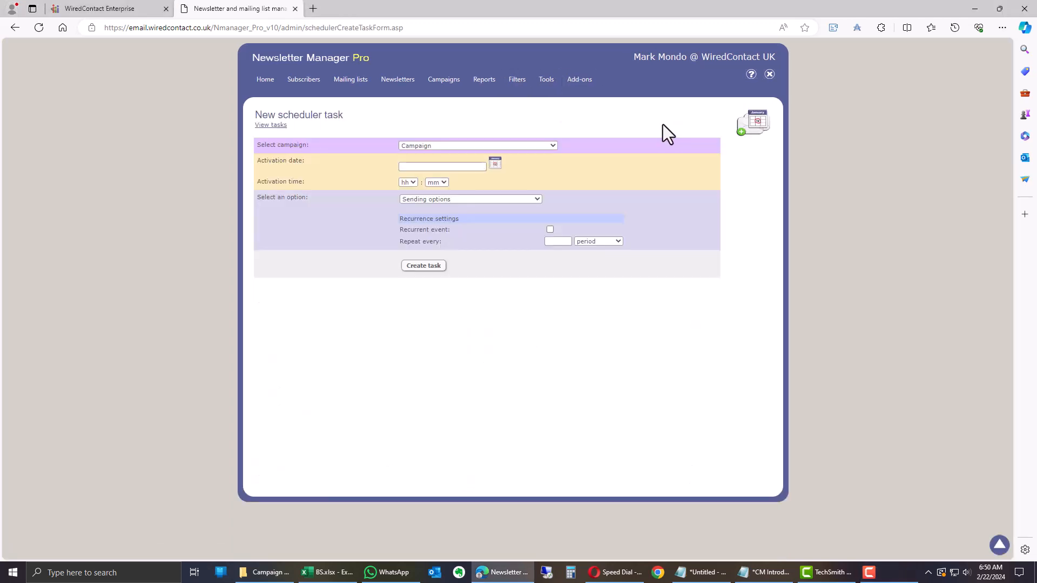
left_click(446, 146)
left_click(440, 164)
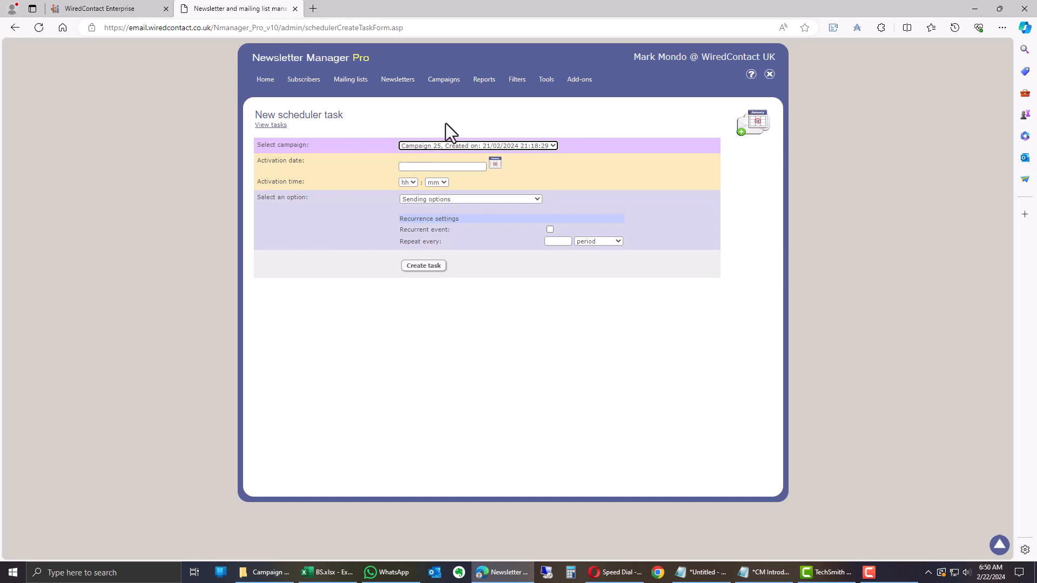
Step: Start sending the UK Podcast Announcement campaign from the list of campaigns
mouse_move(454, 84)
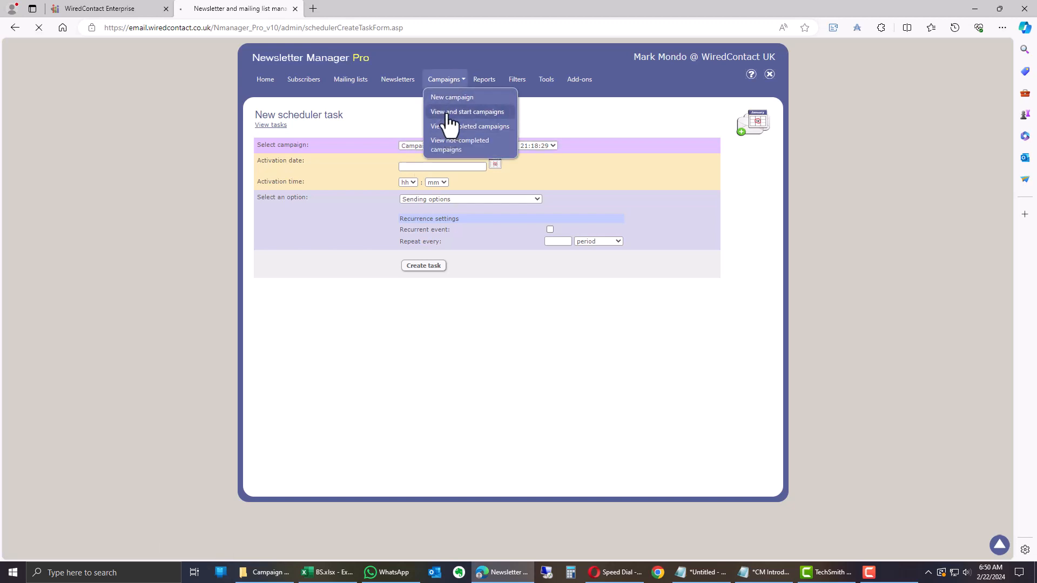
left_click(450, 113)
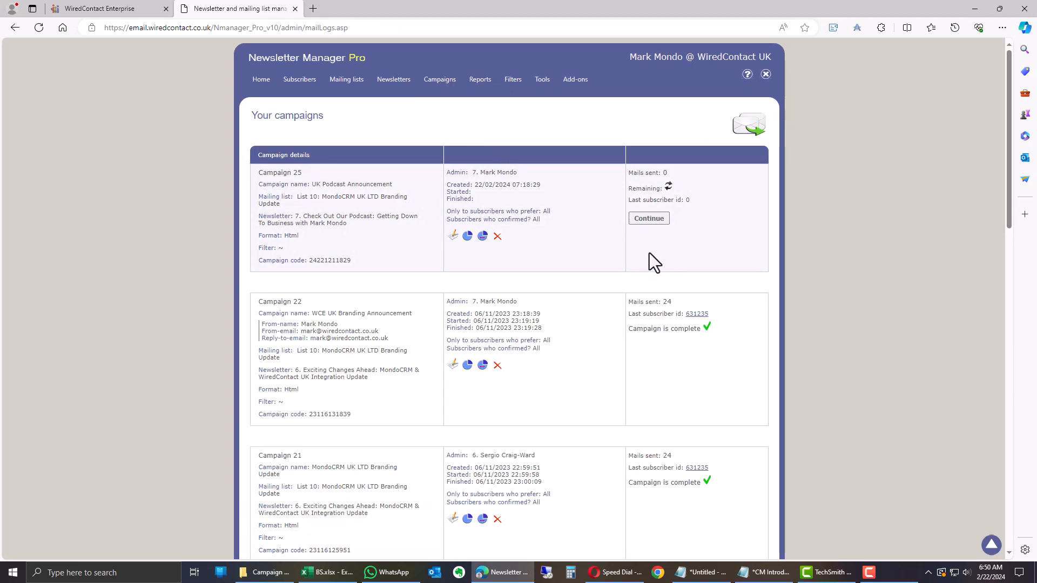
left_click(649, 218)
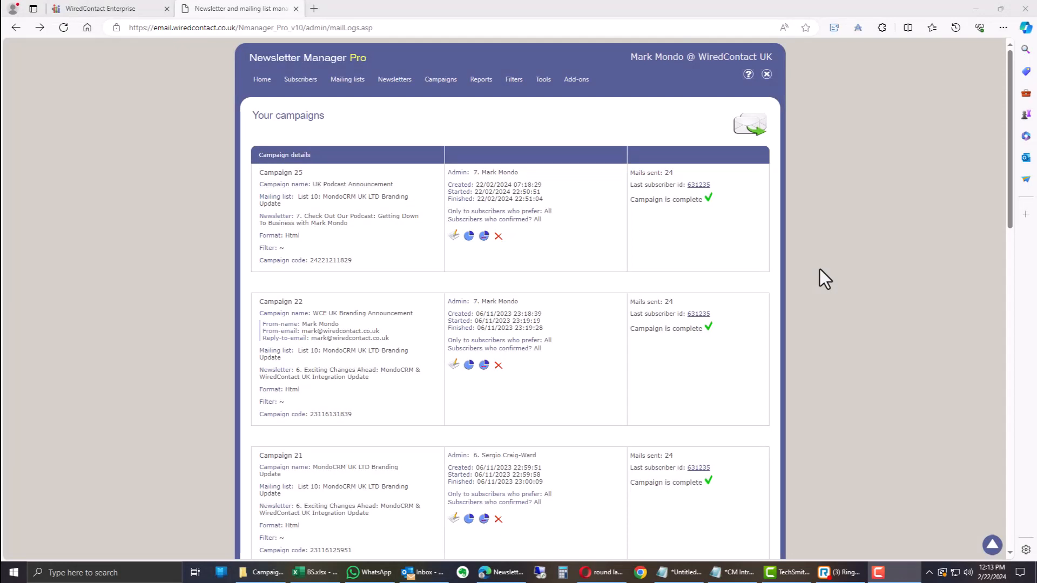
Step: From the UK Podcast Announcement summary report's unique views, check the CRM contact record of the first subscriber listed, then close it
left_click(468, 237)
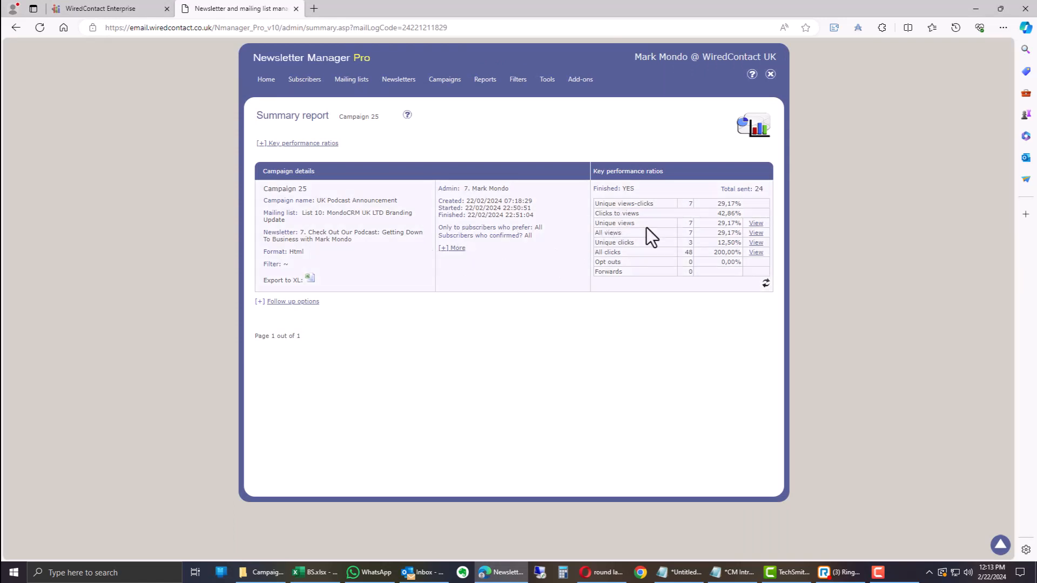
left_click(757, 224)
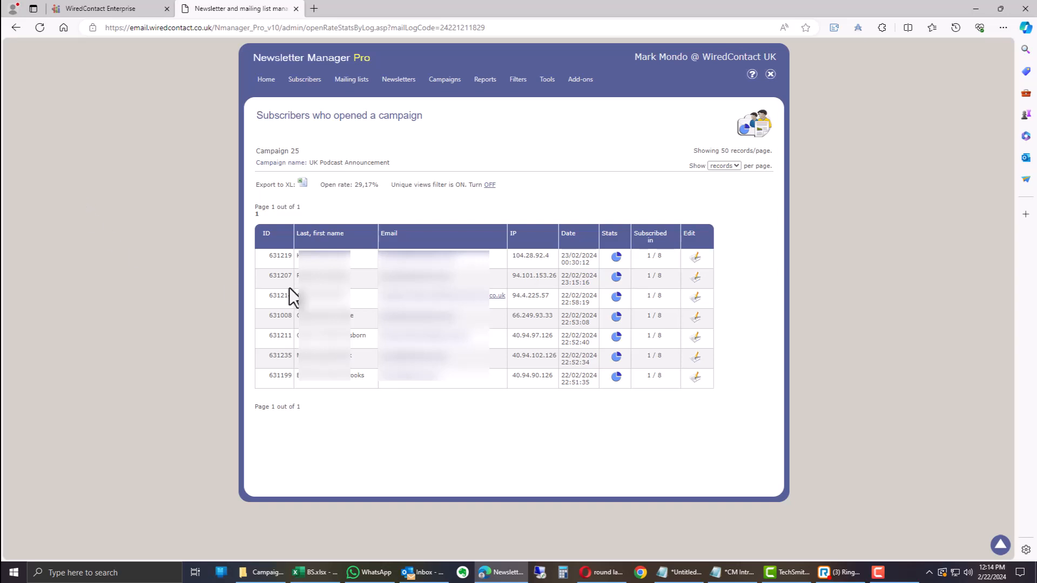
left_click(392, 256)
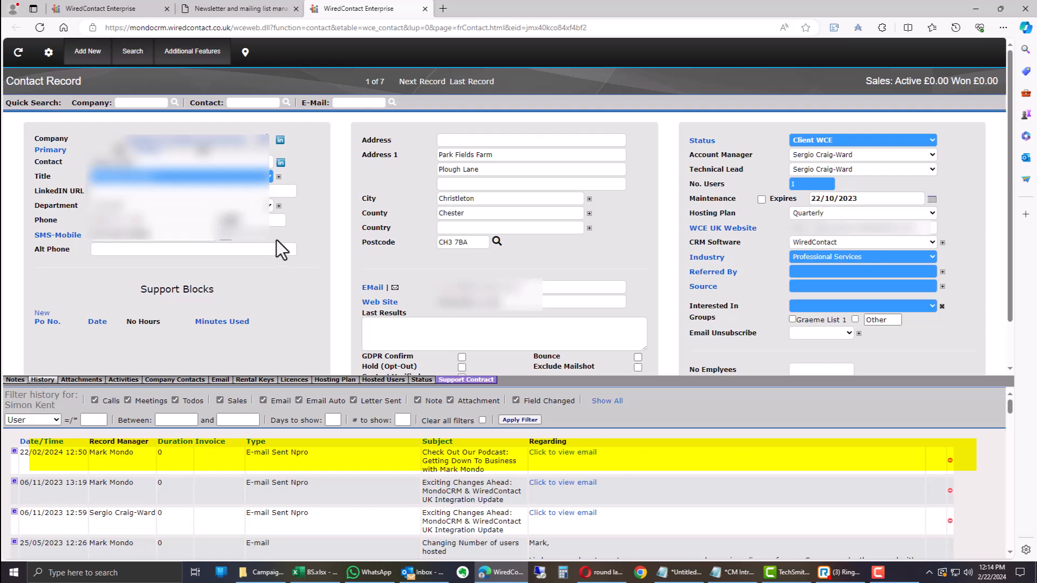
key("ctrl+w")
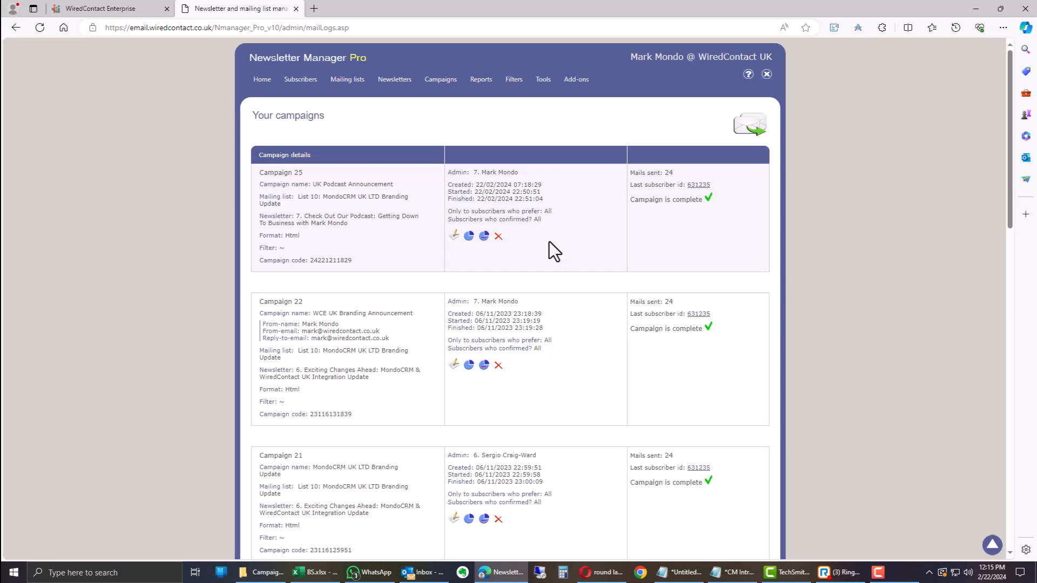
Step: From the campaign's clicks tracking, view who clicked the unlocking e-mail marketing risks link and open the first subscriber's contact record
left_click(484, 237)
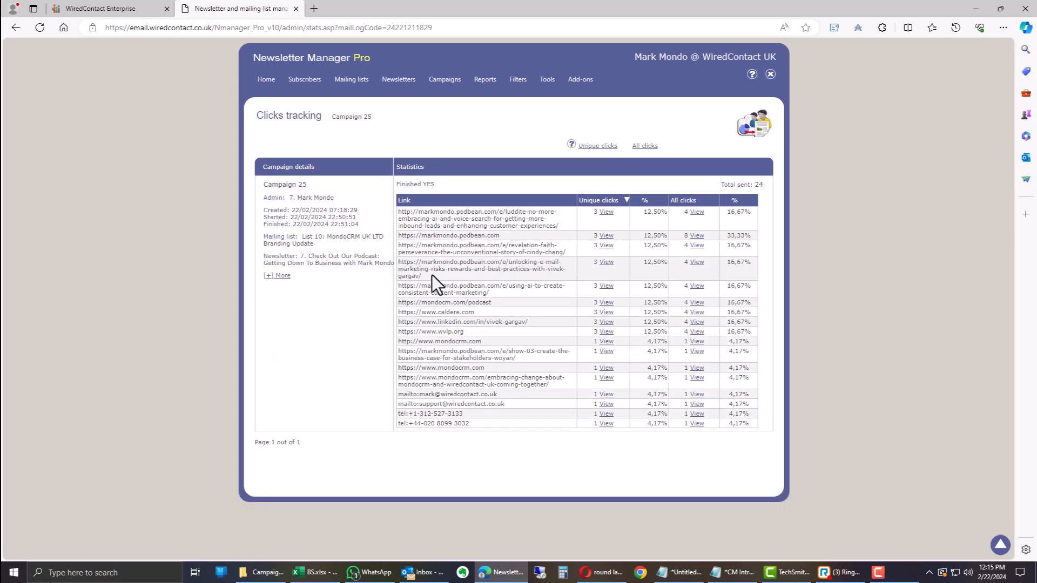
left_click(606, 263)
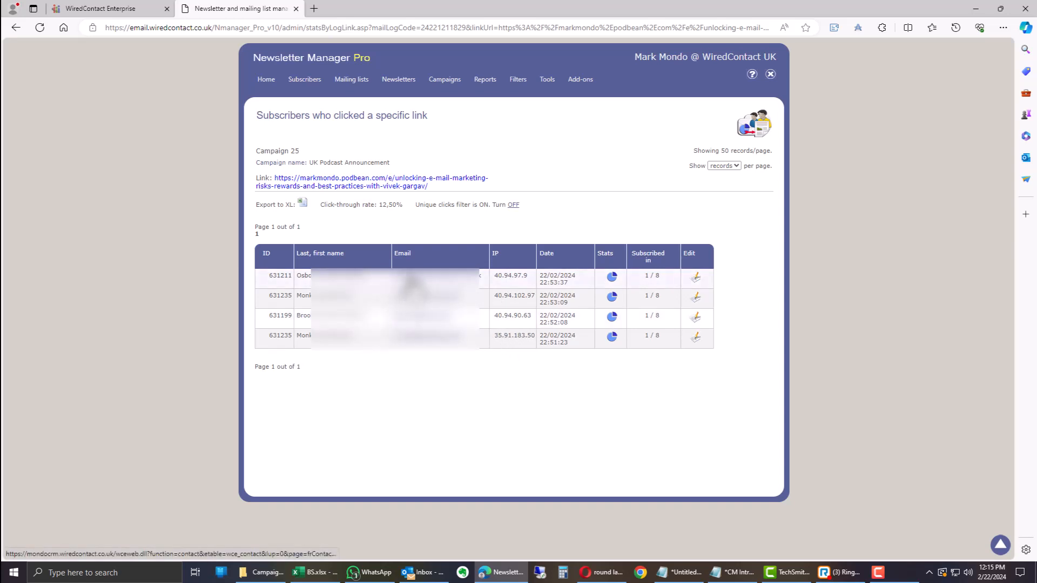
left_click(413, 284)
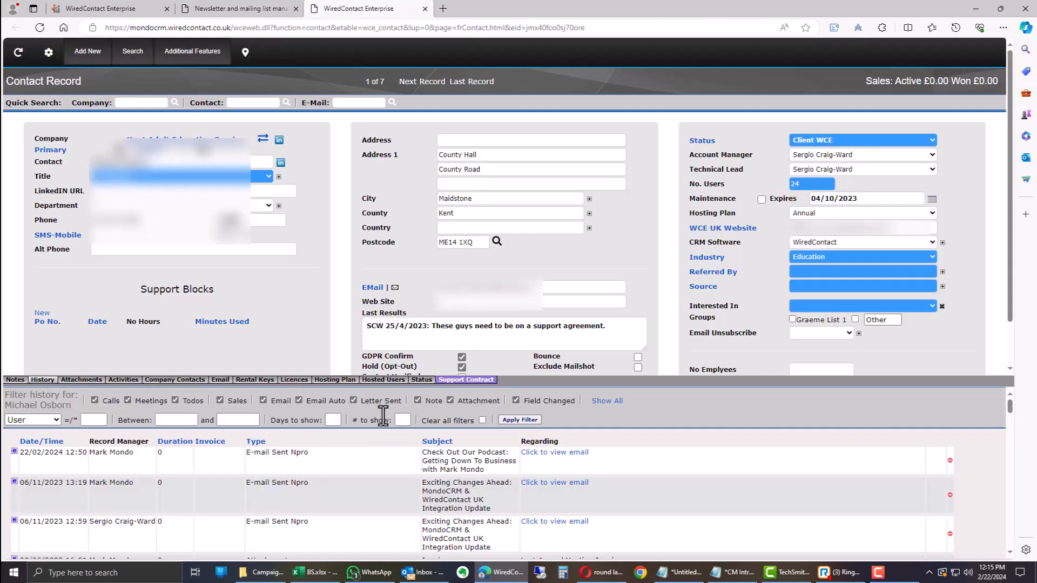